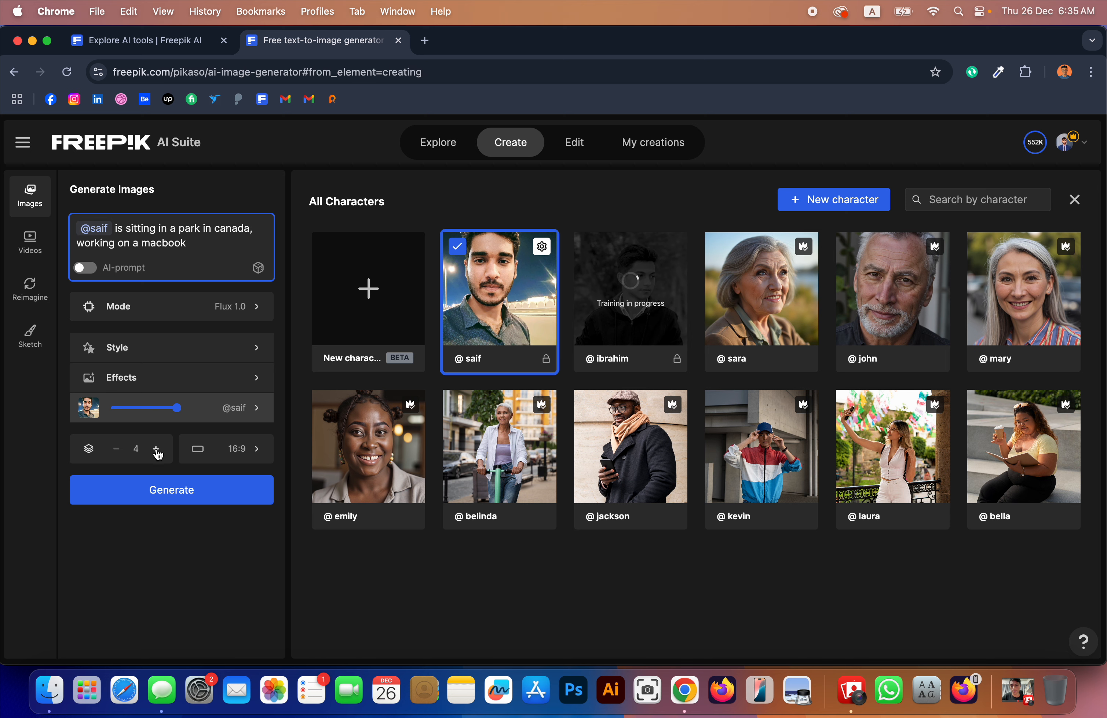
Generate the images from the park prompt with the 3:2 Standard aspect ratio and AI-prompt enabled
left_click(253, 454)
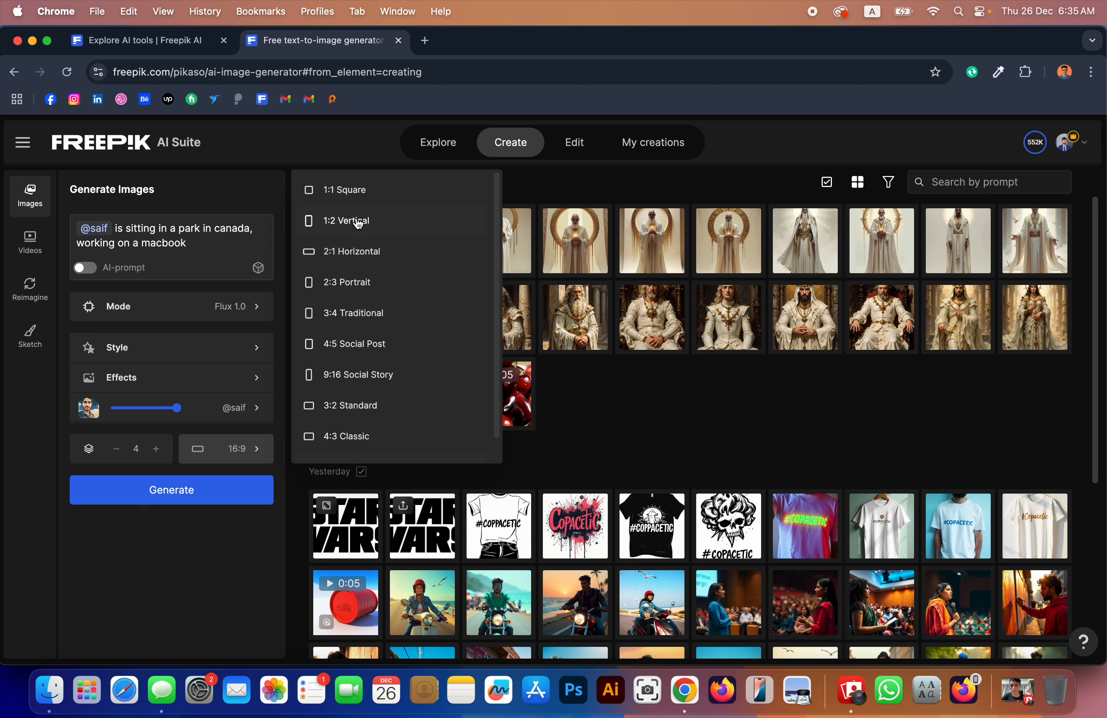
scroll(375, 410, "down", 1)
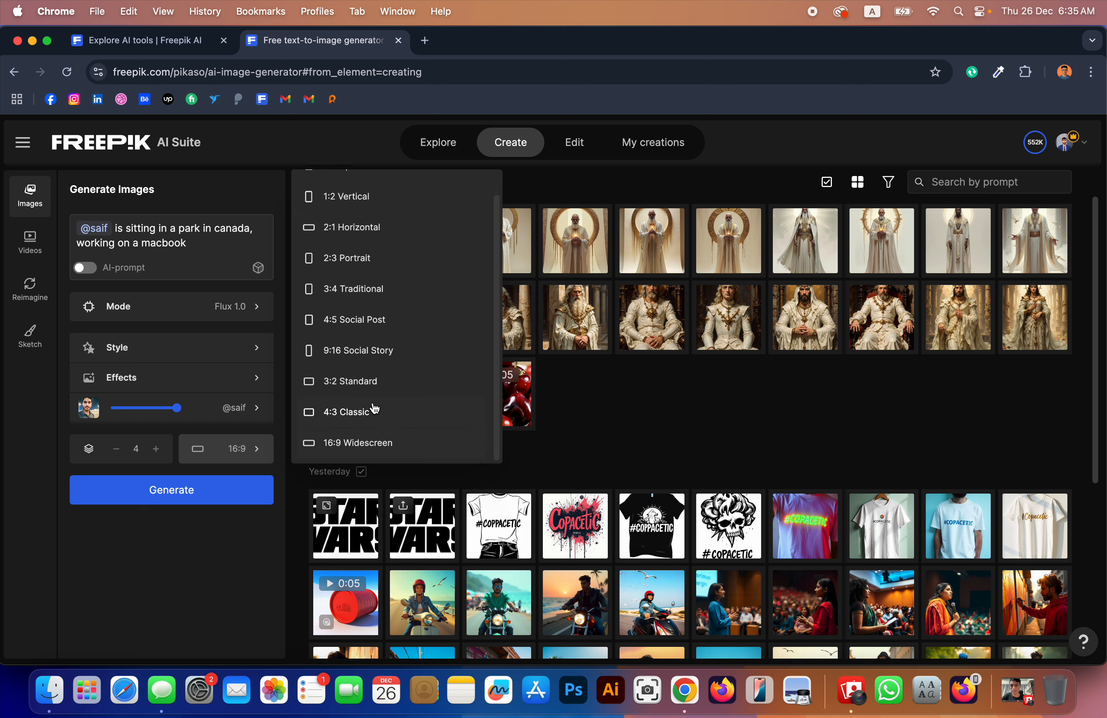
left_click(372, 383)
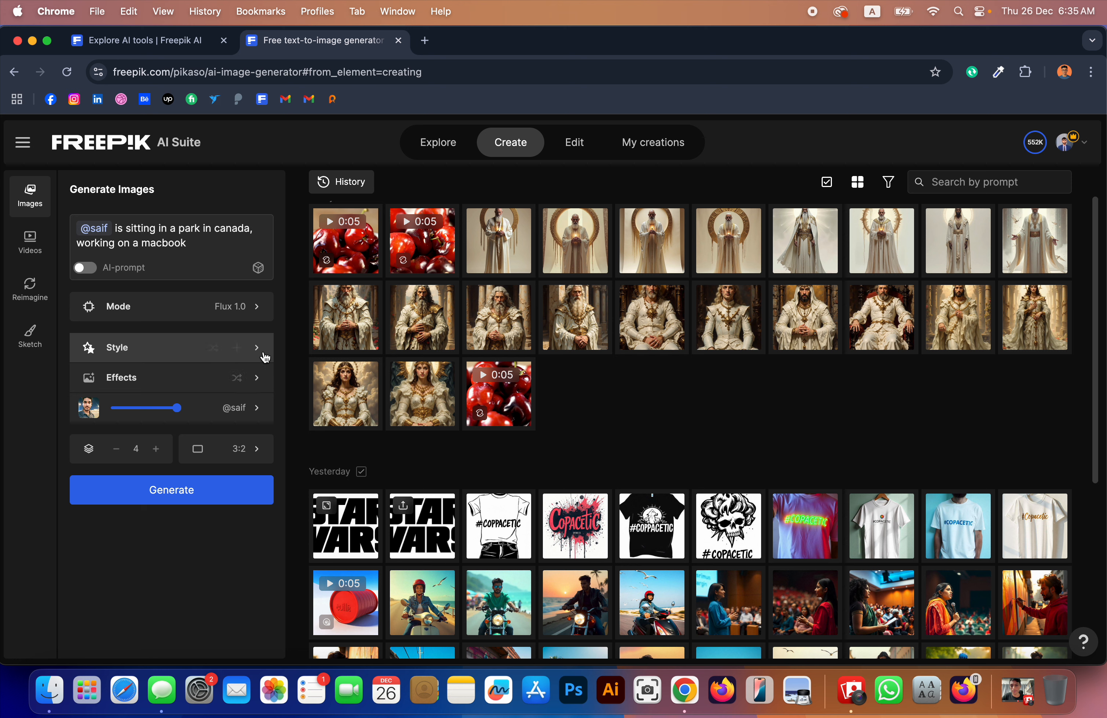
left_click(85, 269)
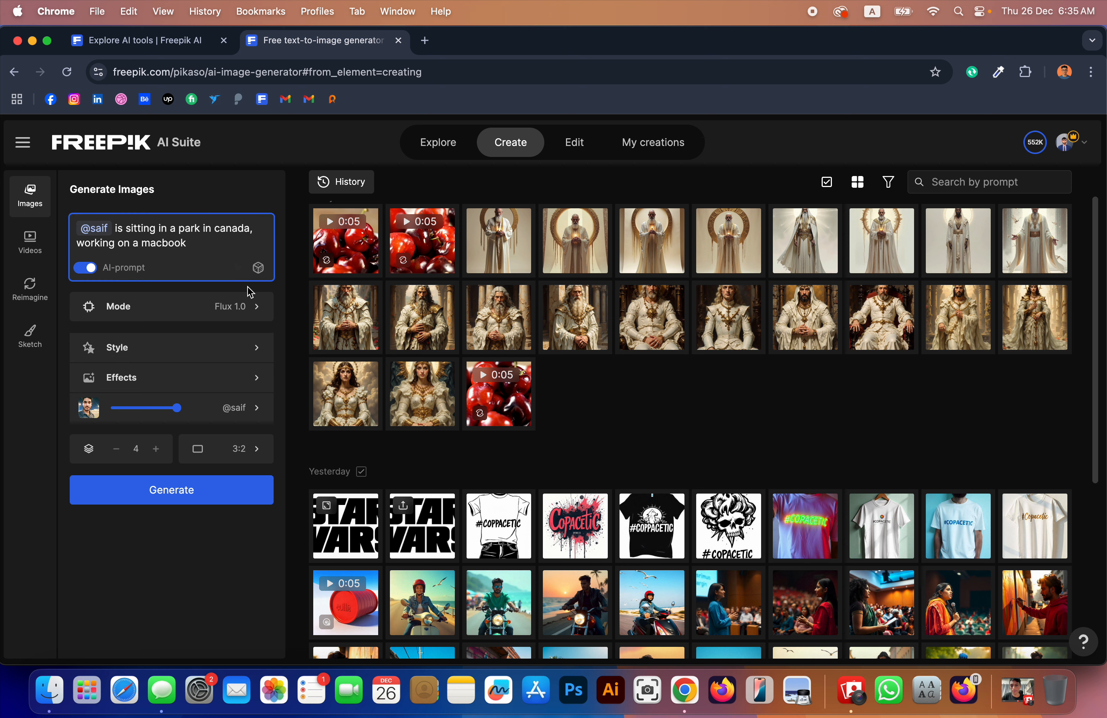
left_click(198, 496)
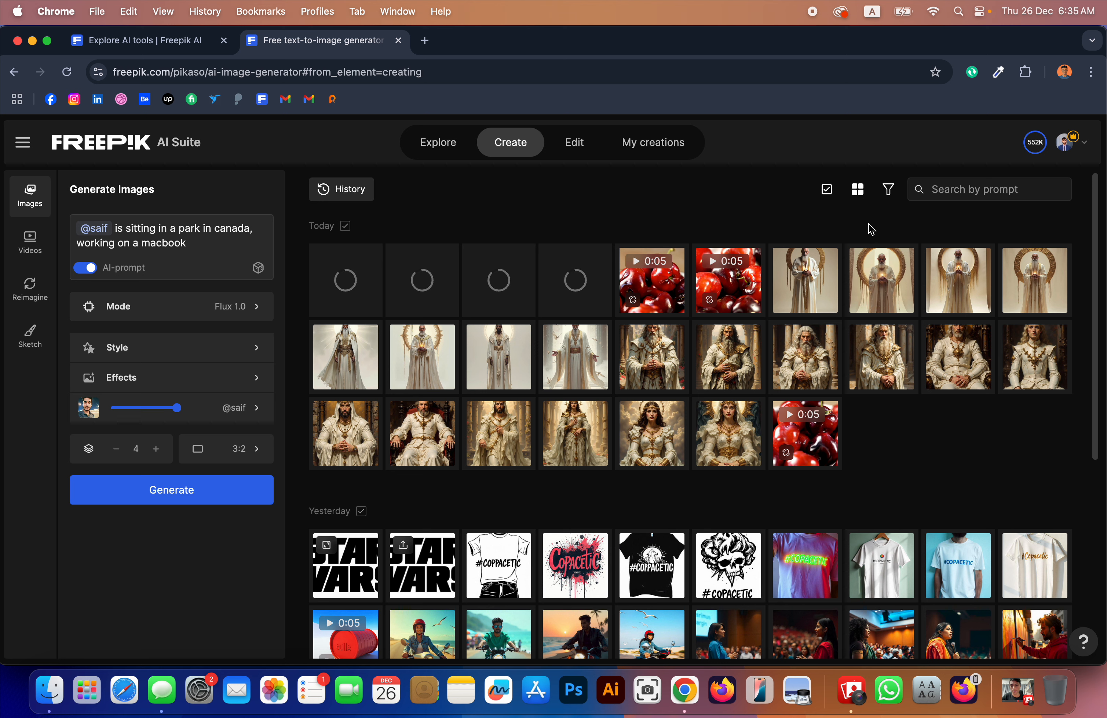
Switch the image history's view mode to the Row layout
left_click(863, 202)
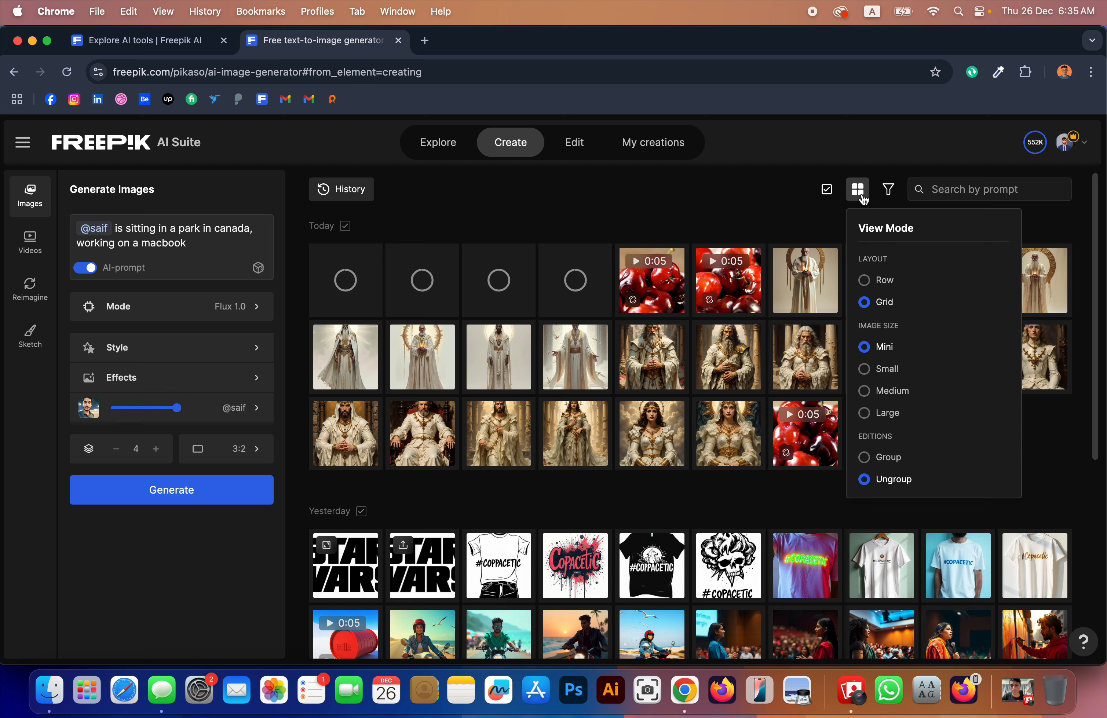
left_click(865, 281)
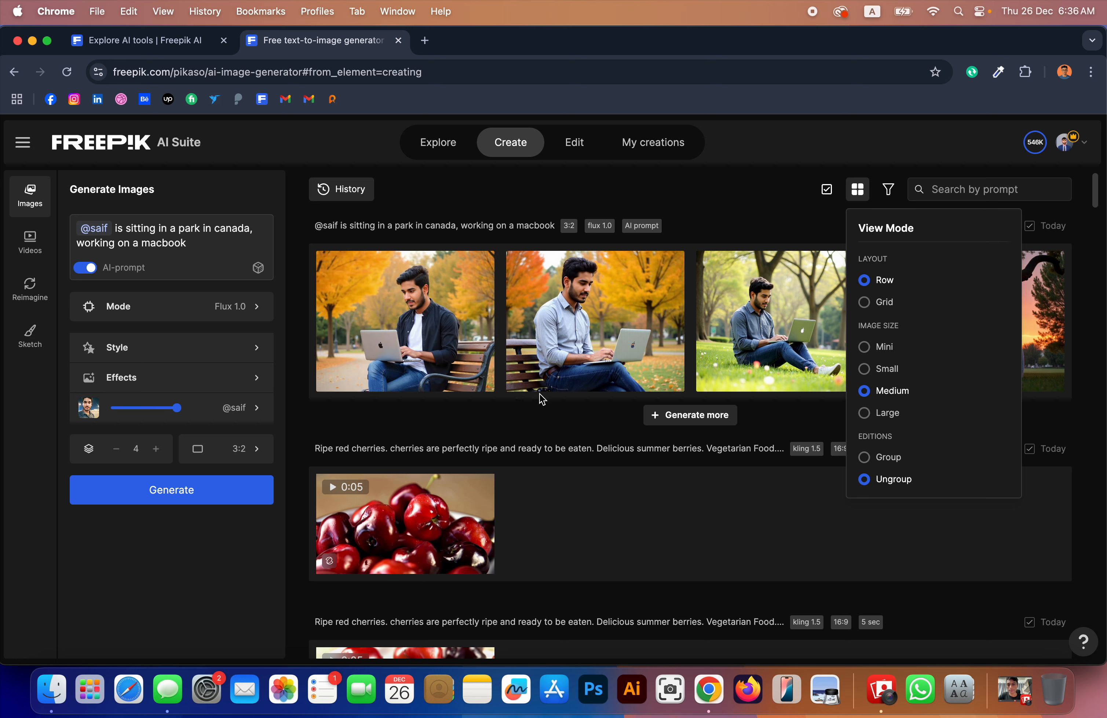
Open the first generated park image and compare its face with the reference photo s3.jpg in Preview
mouse_move(409, 313)
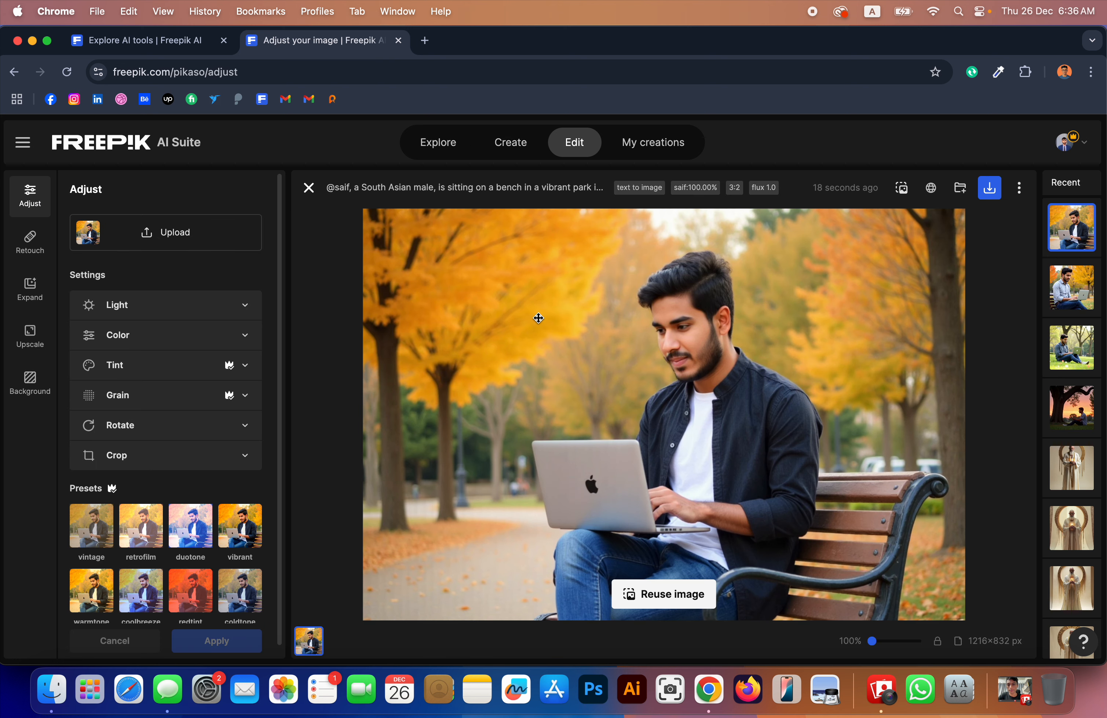
left_click(812, 12)
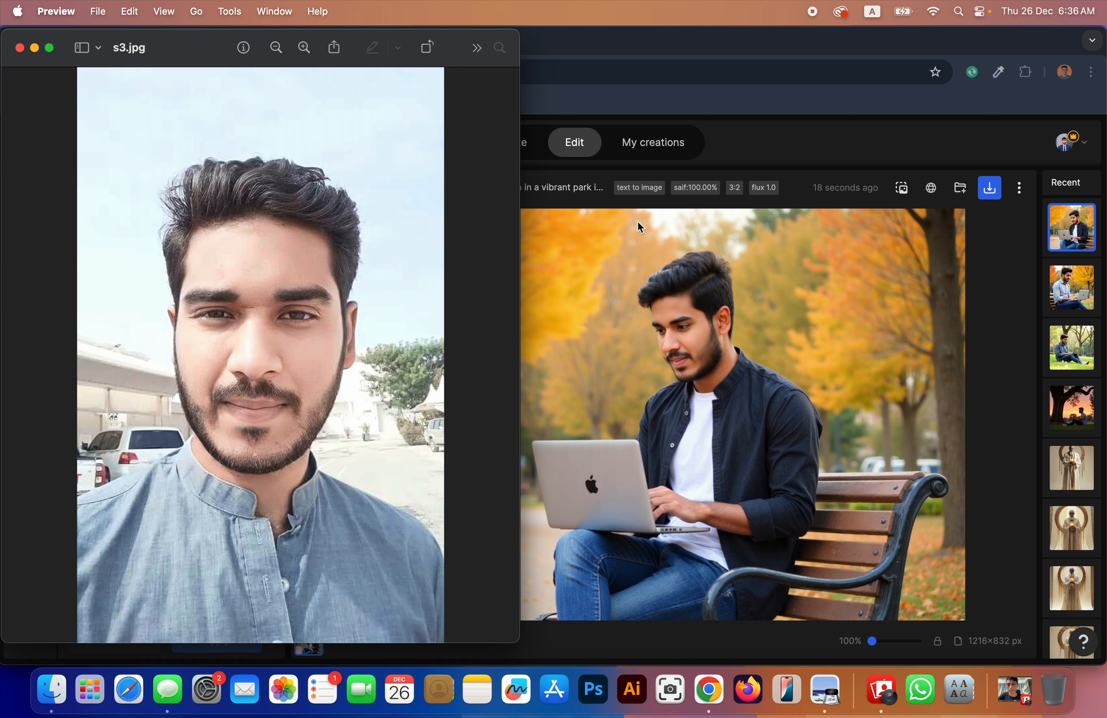
left_click(19, 47)
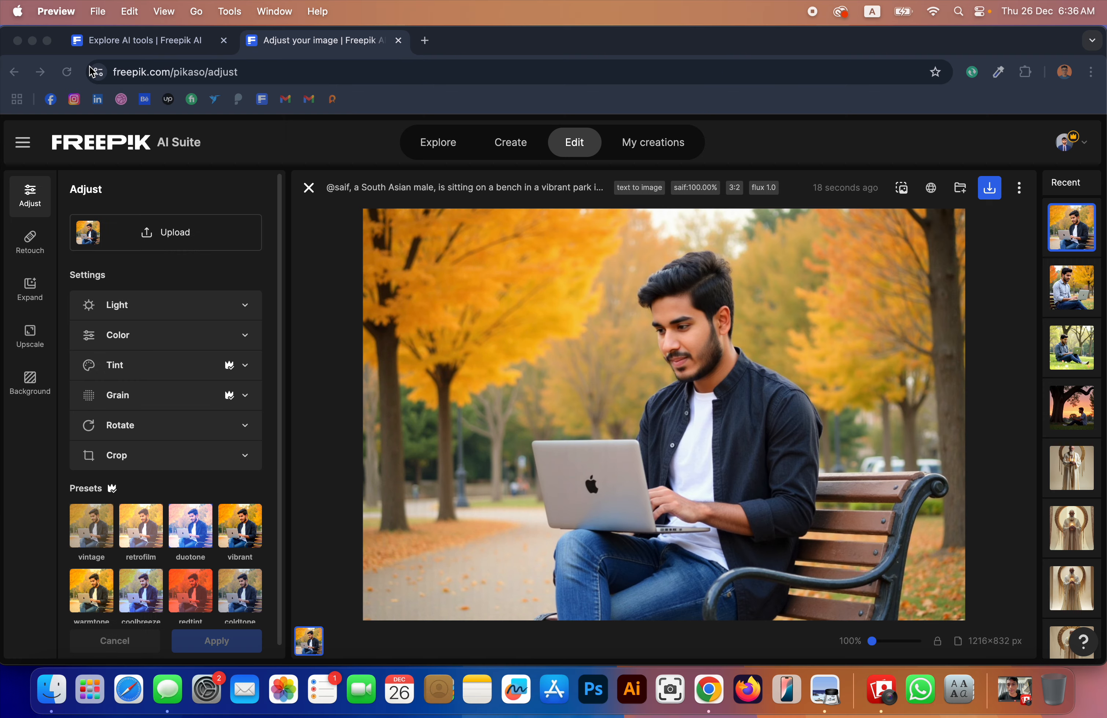
left_click(328, 203)
left_click(309, 187)
Examine the other three generated park images one by one at full size
left_click(586, 309)
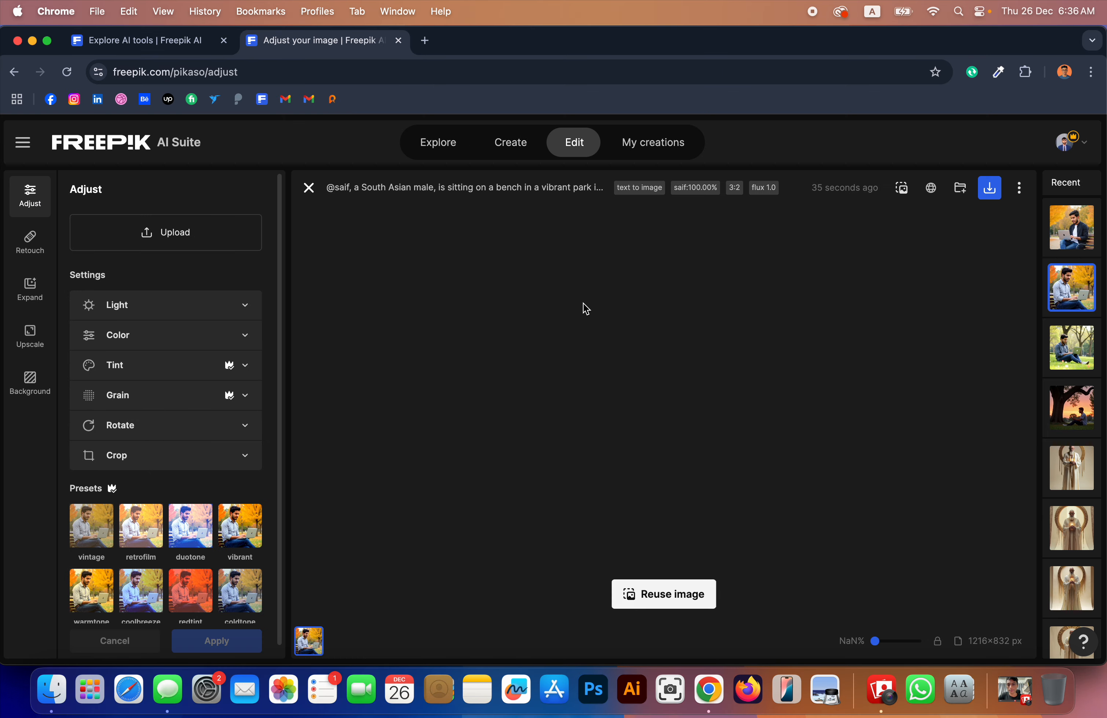
left_click(309, 187)
left_click(724, 335)
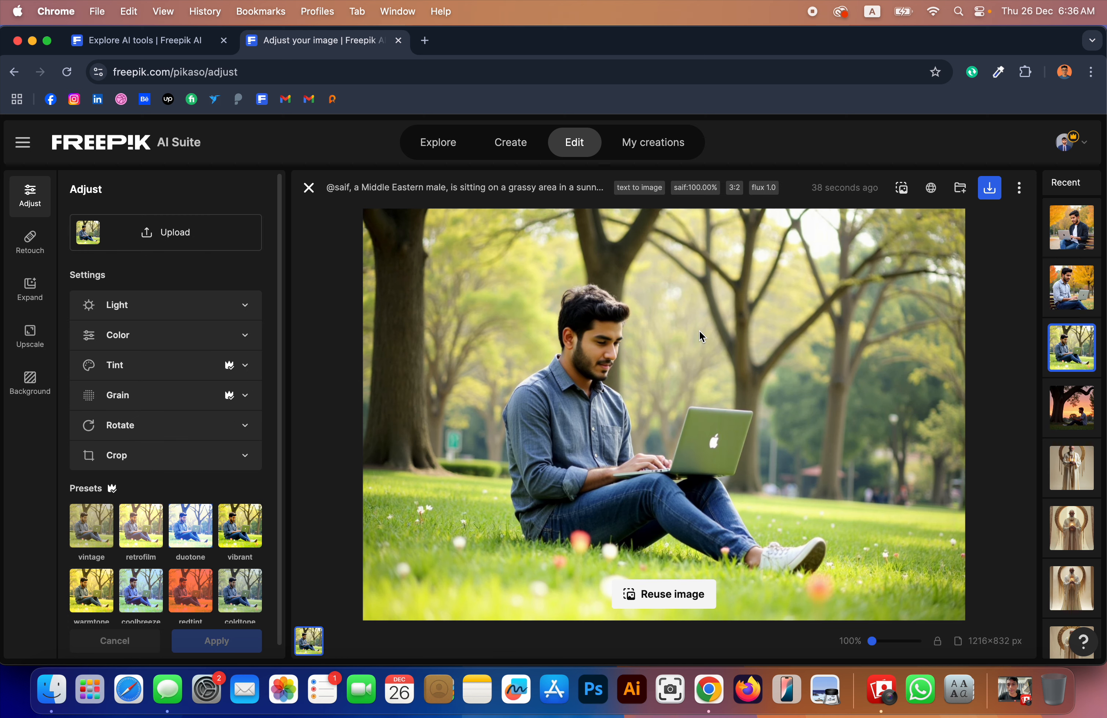
left_click(308, 190)
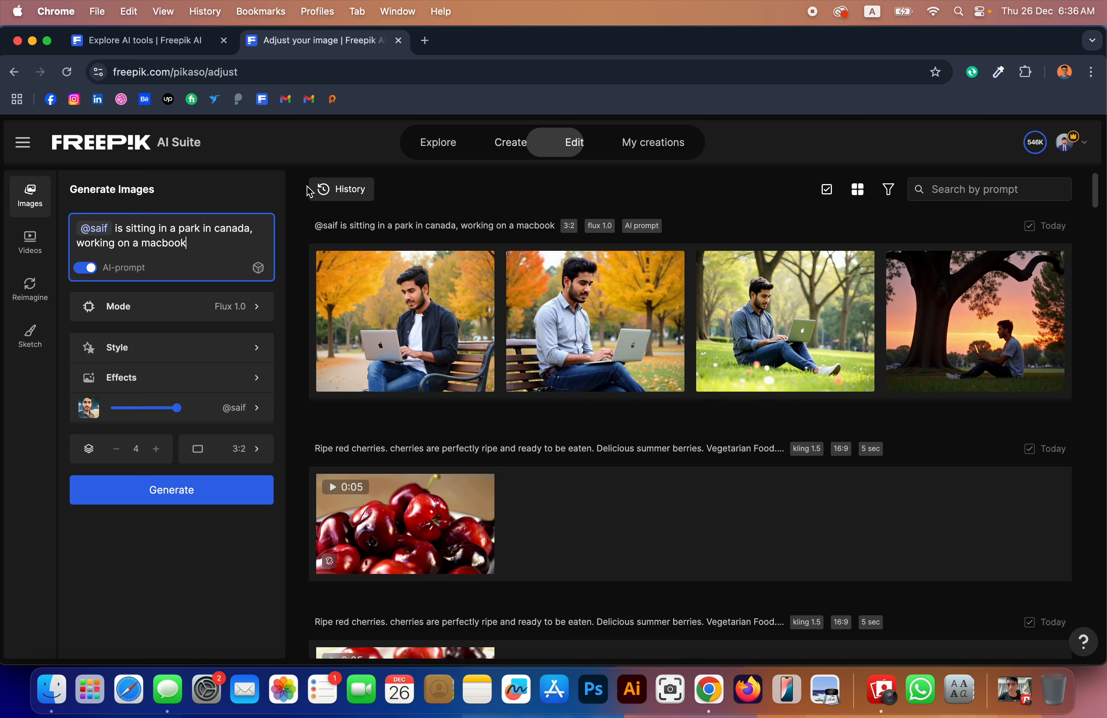
left_click(976, 328)
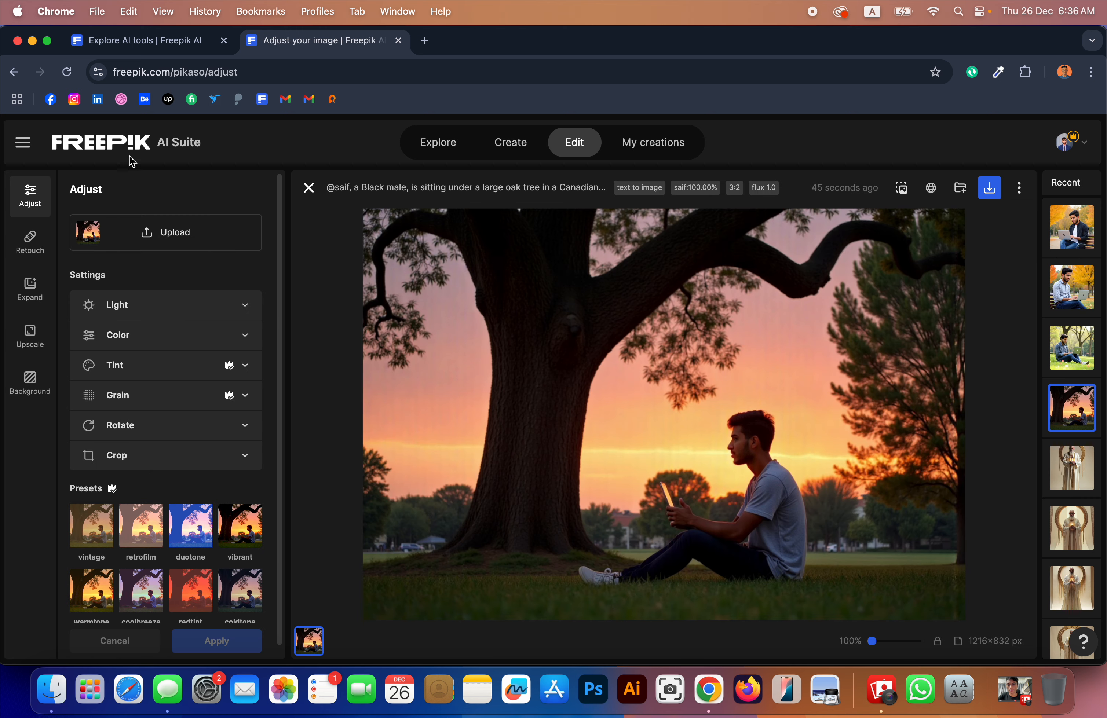
left_click(309, 191)
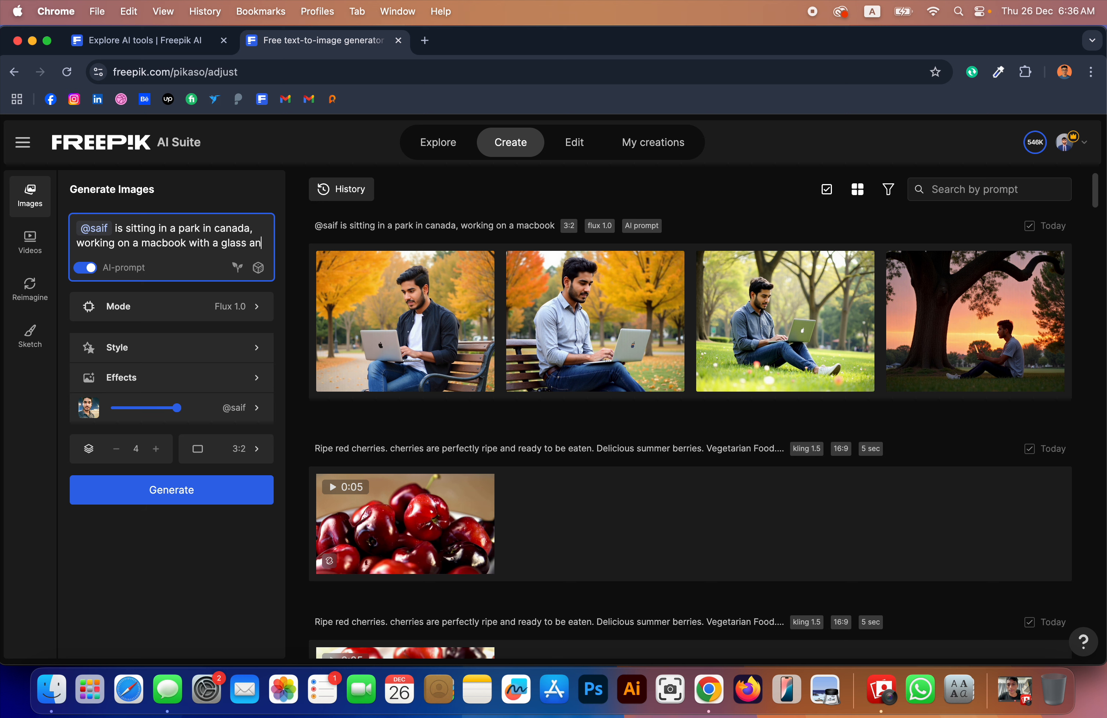
Extend the park prompt with "with a glass and a face musk" and generate the images
type("d a face musk")
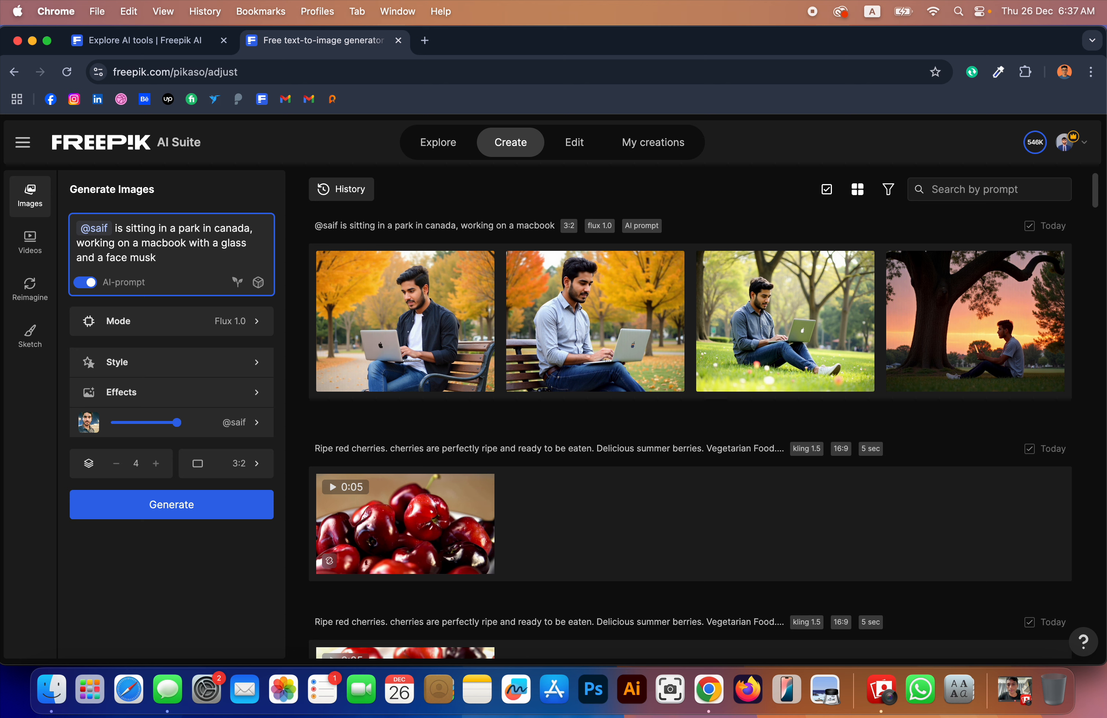
left_click(210, 509)
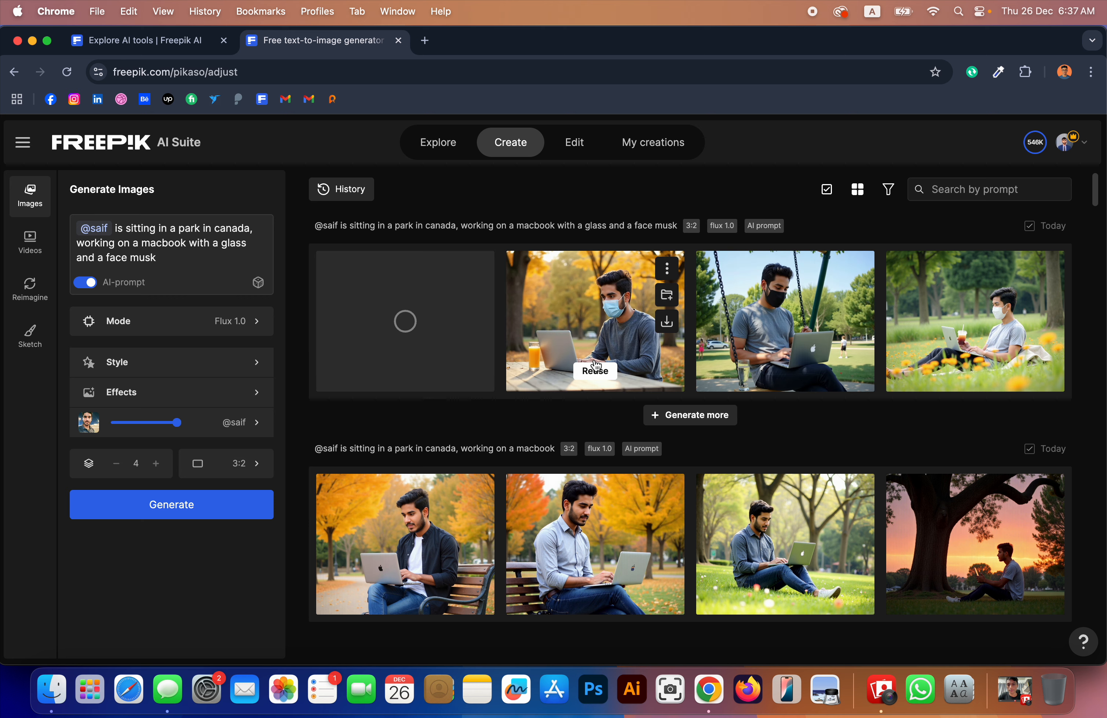
Examine the masked picnic-table image and the masked swing image at full size
left_click(579, 332)
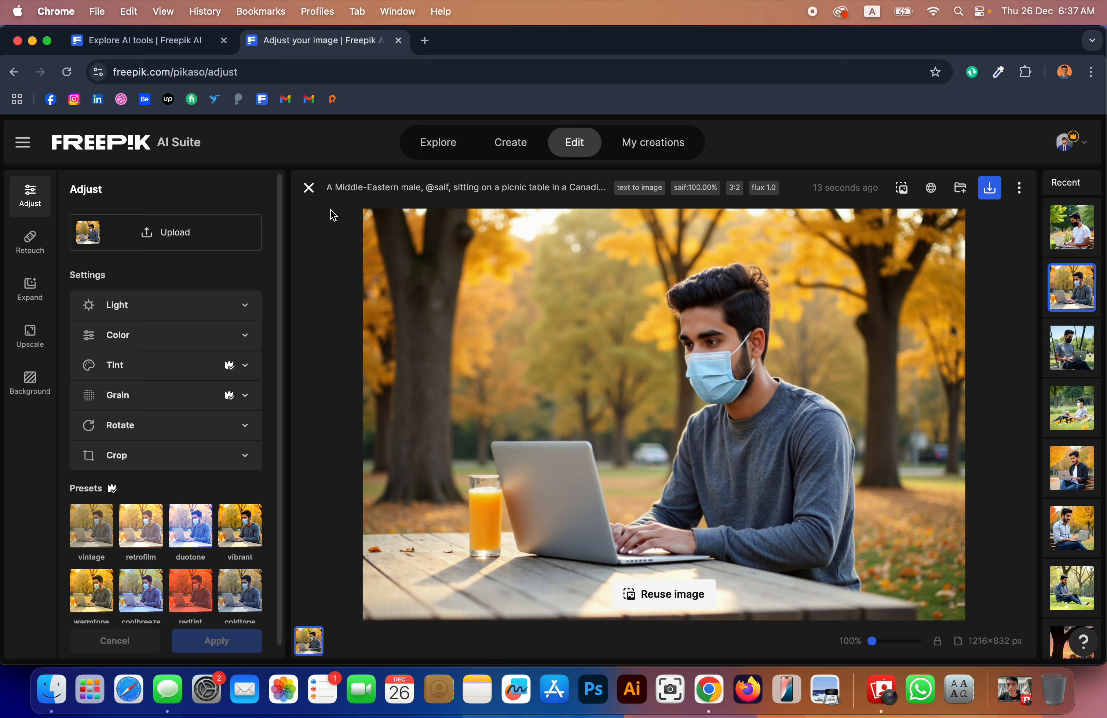
left_click(308, 188)
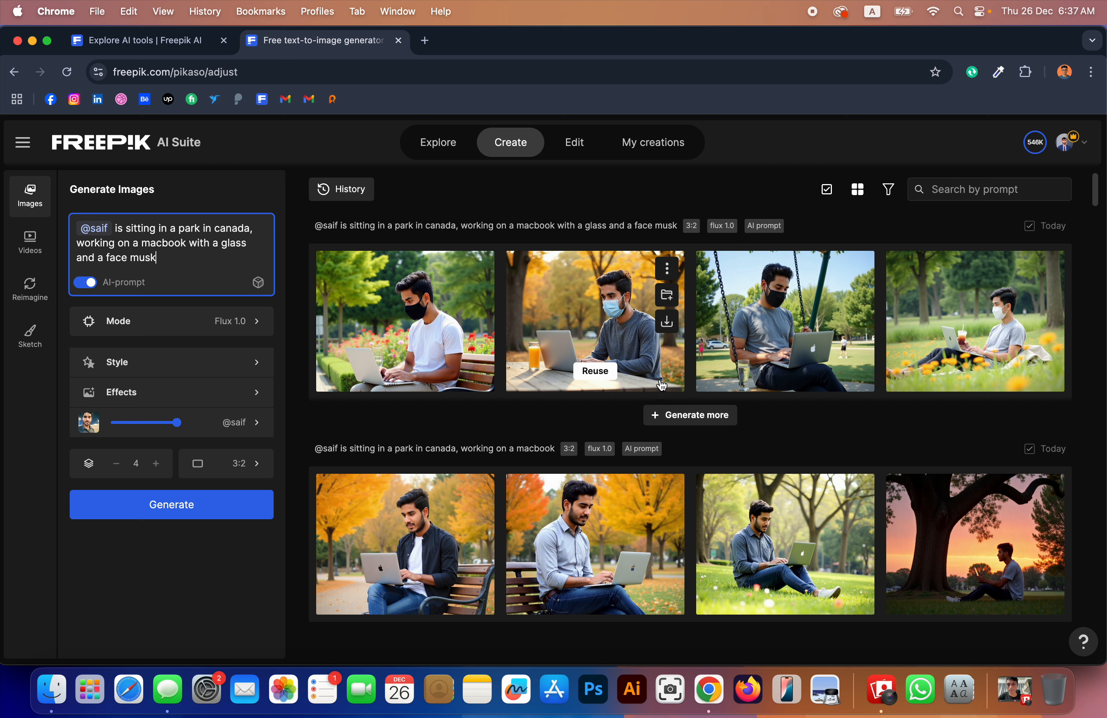
left_click(798, 326)
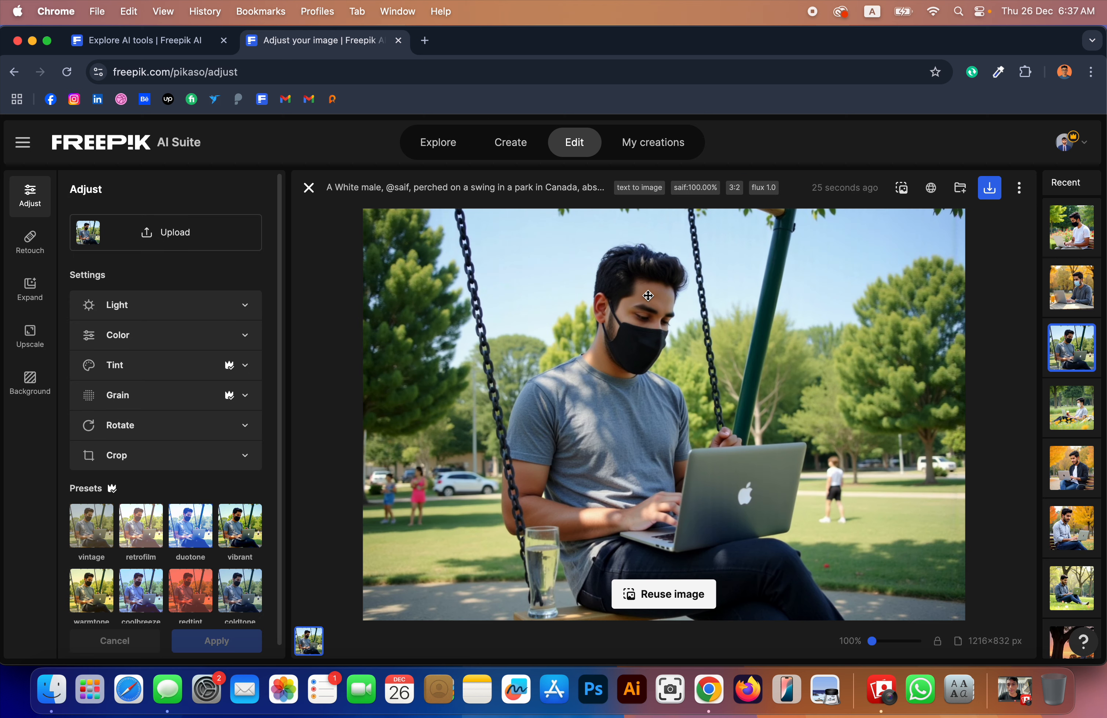
left_click(308, 188)
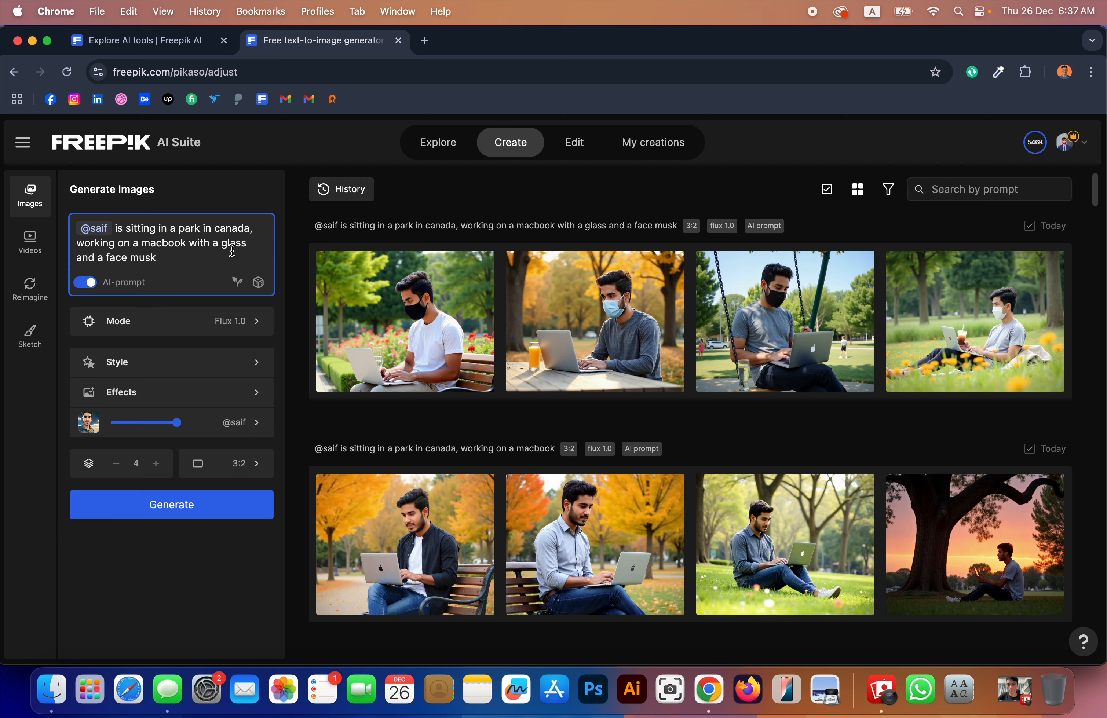
Reword the prompt after the character tag to "is sitting in a park in canada with a sunglass and a face musk" and generate the images
type("sun")
left_click_drag(76, 244, 182, 242)
key("BackSpace")
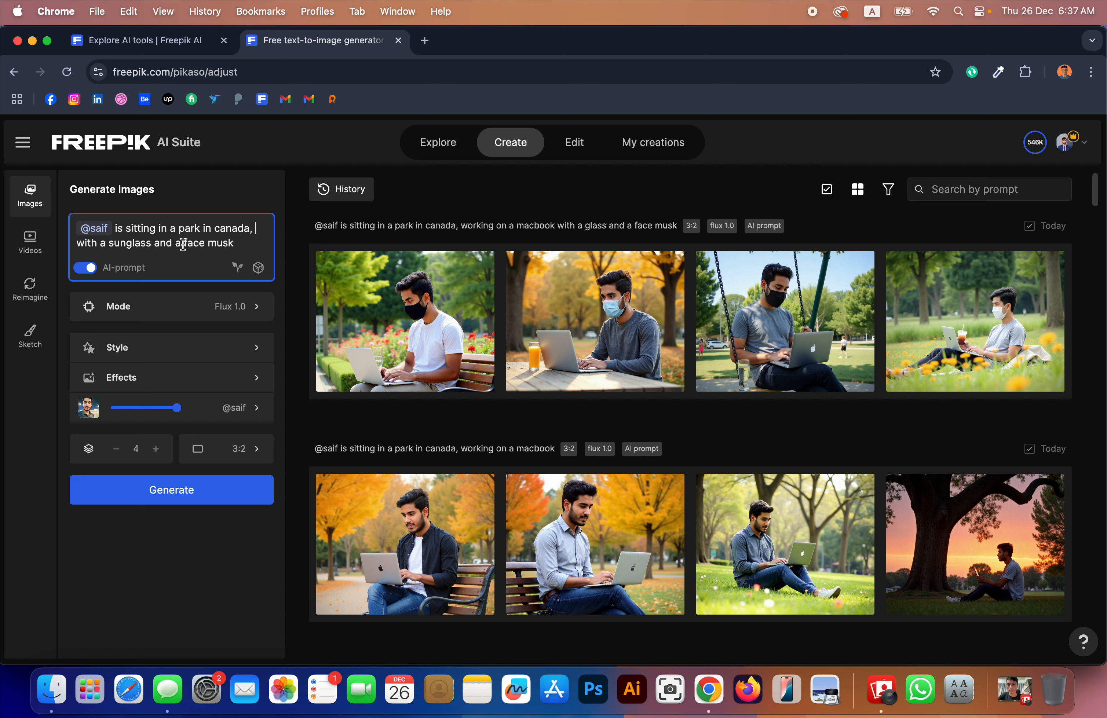
key("BackSpace")
left_click(209, 499)
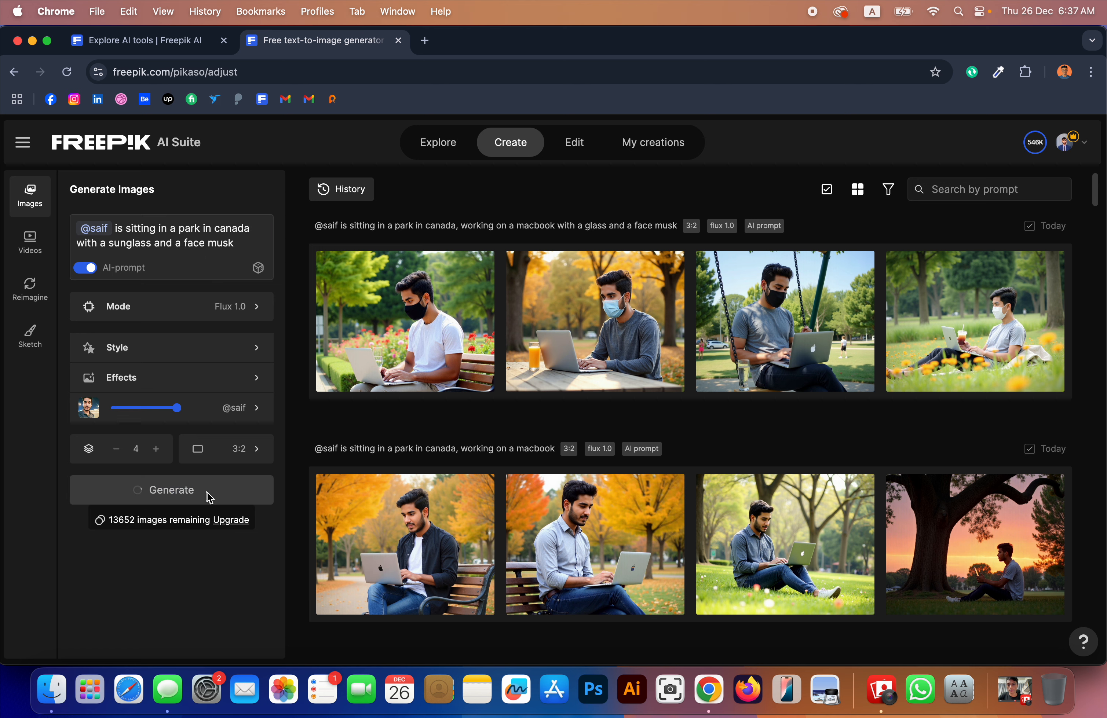
Examine the snowy swing and picnic-table sunglasses images at full size, and check the export options of the picnic-table image
mouse_move(503, 460)
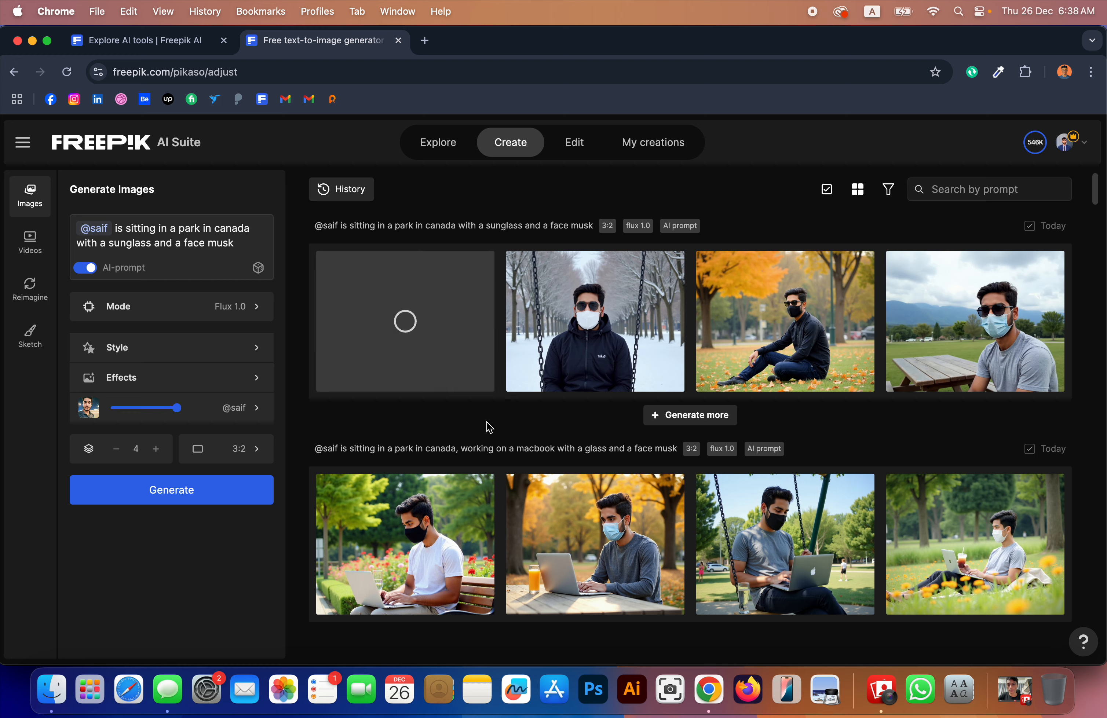
left_click(578, 275)
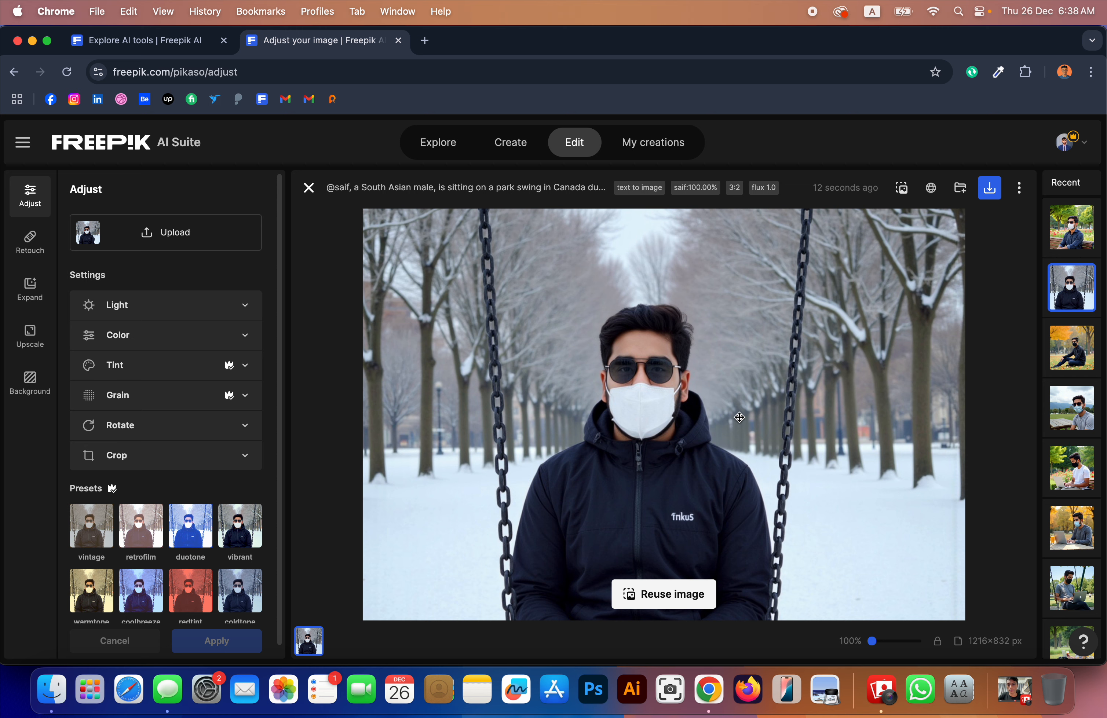
left_click(309, 188)
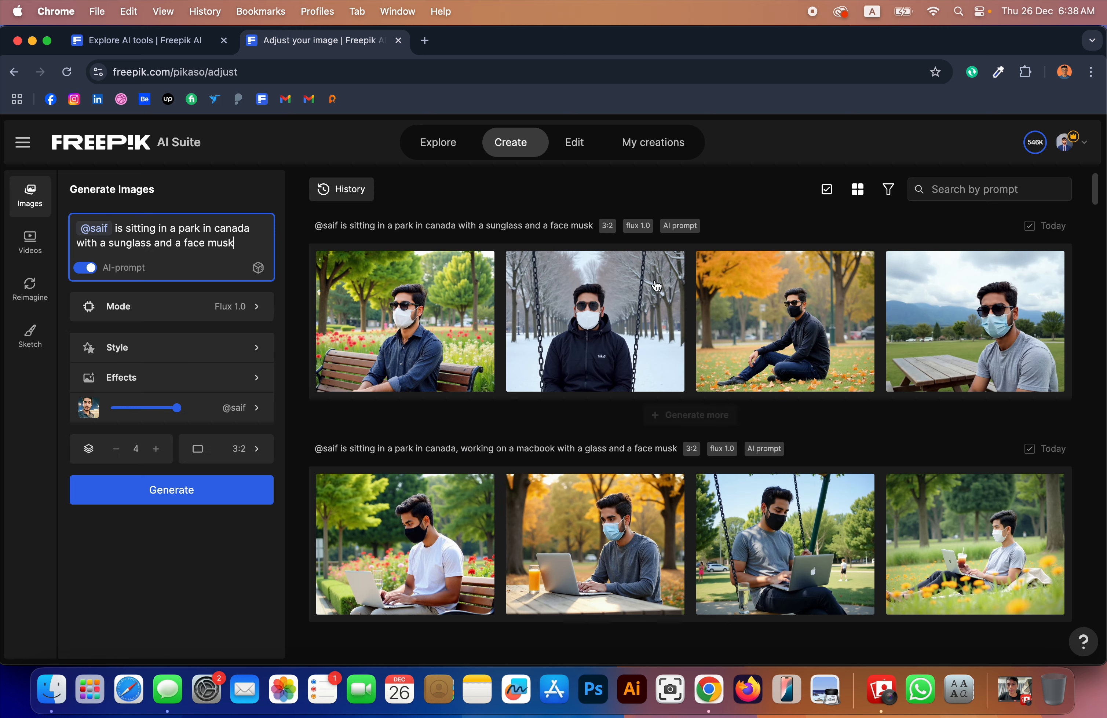
left_click(937, 311)
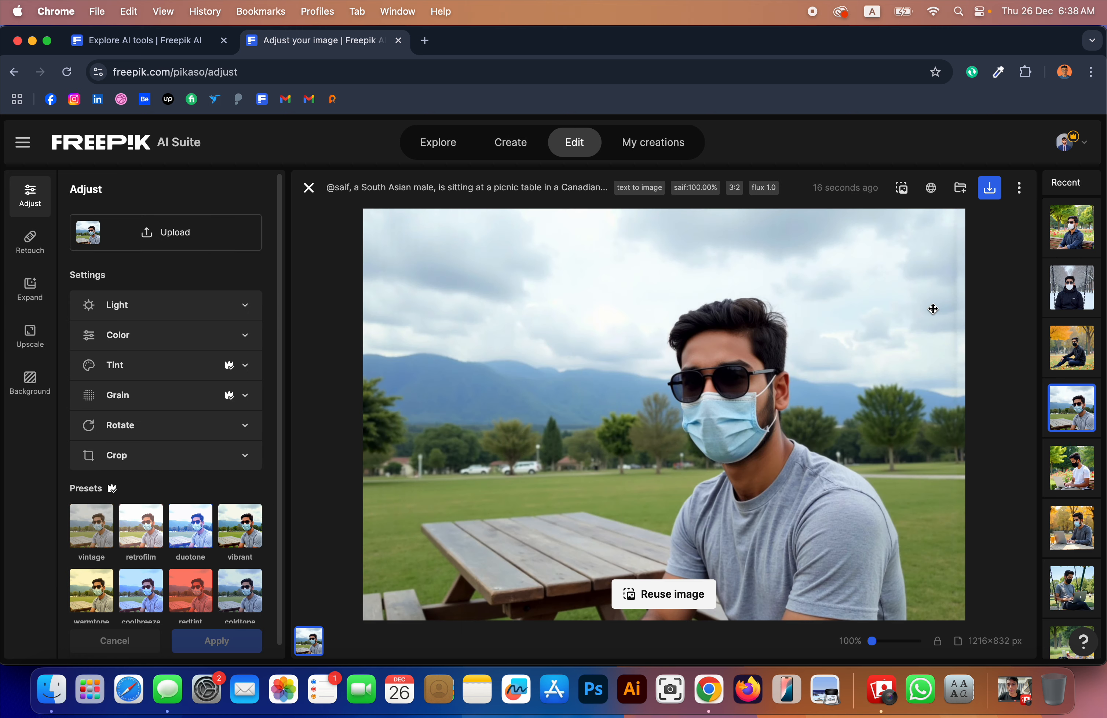
left_click(988, 188)
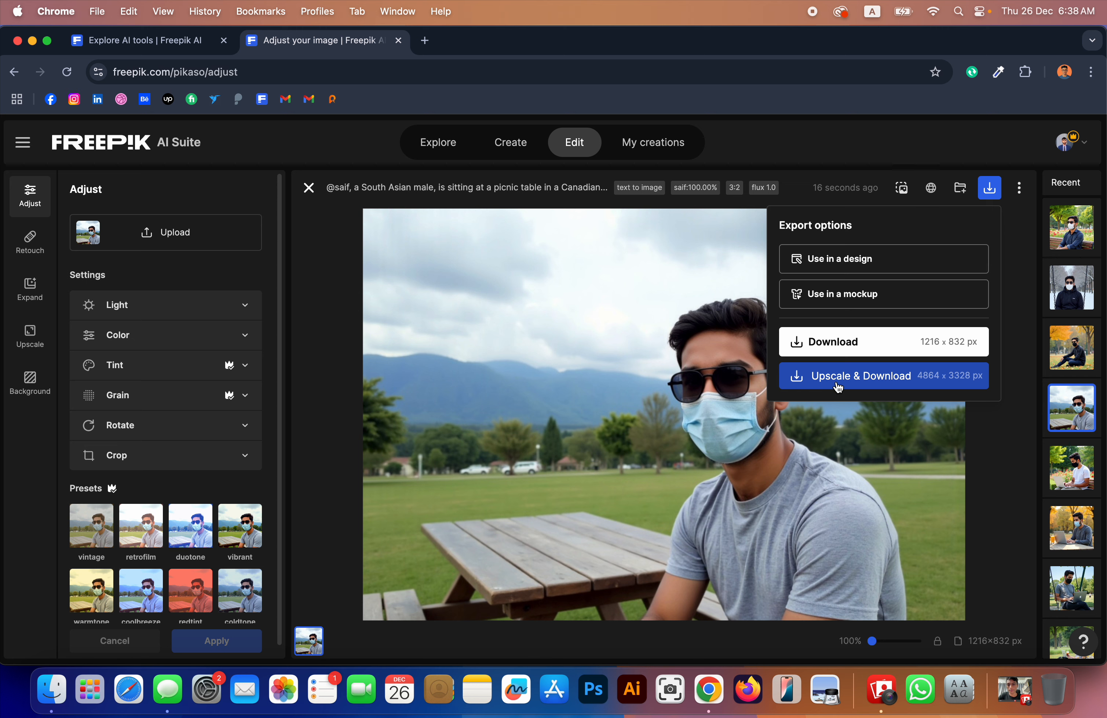
left_click(308, 188)
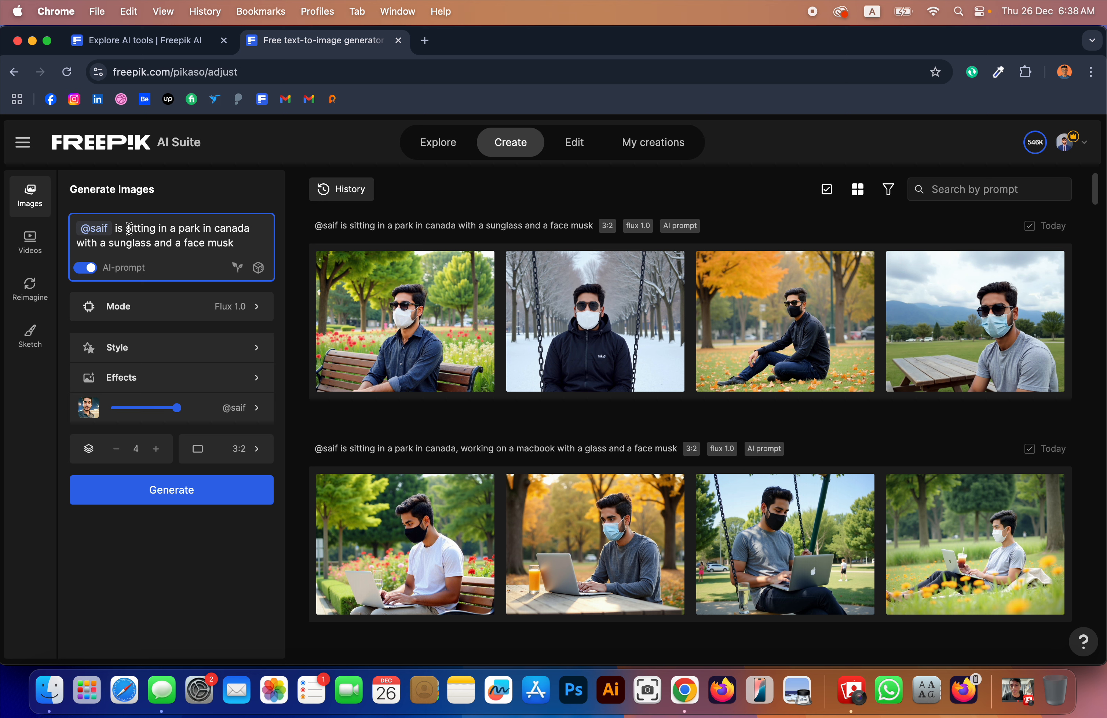
Replace the prompt text after the character tag with "is standing professionally, wearing"
left_click_drag(117, 228, 247, 245)
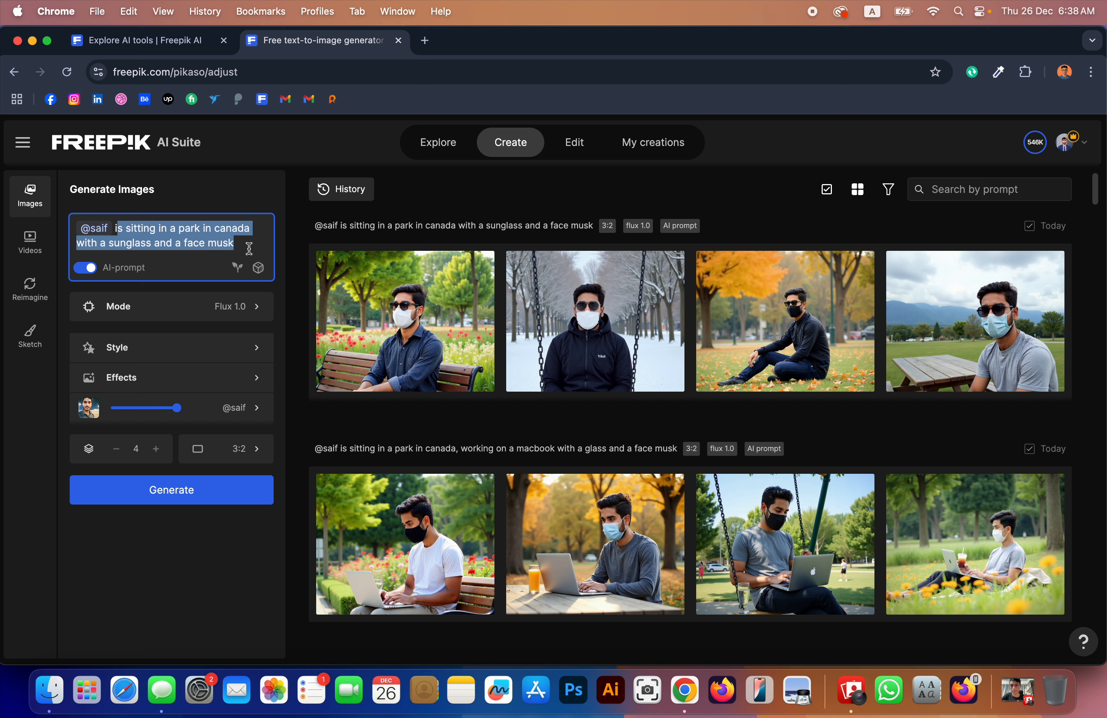
key("BackSpace")
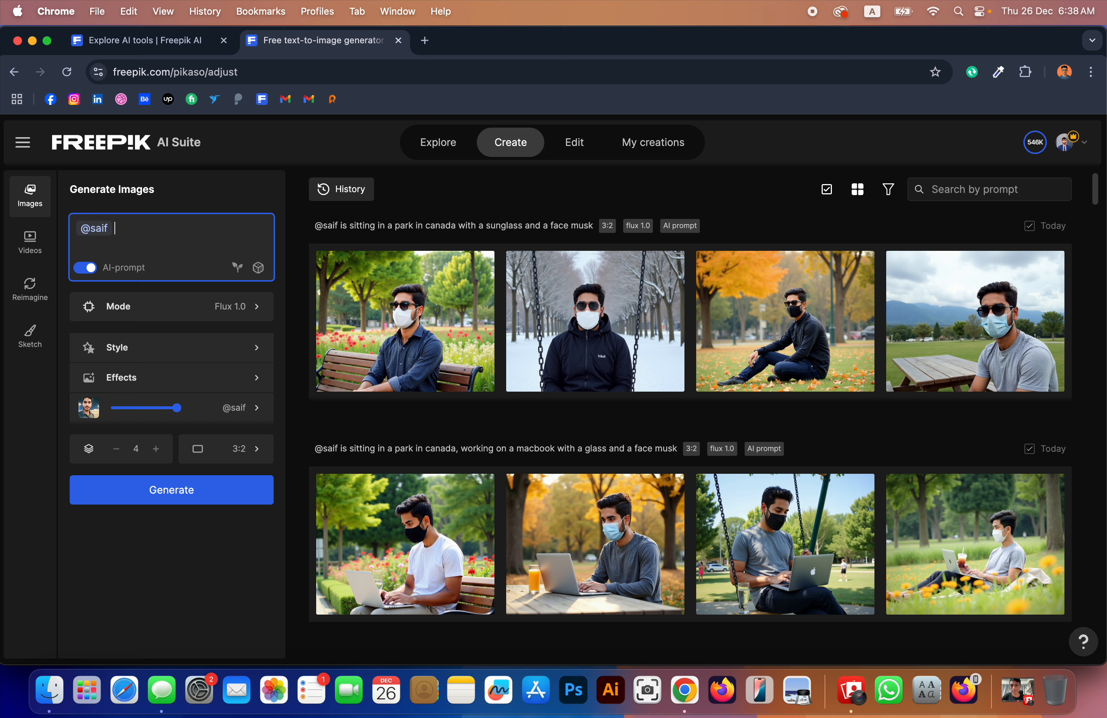
type("is standing professionall")
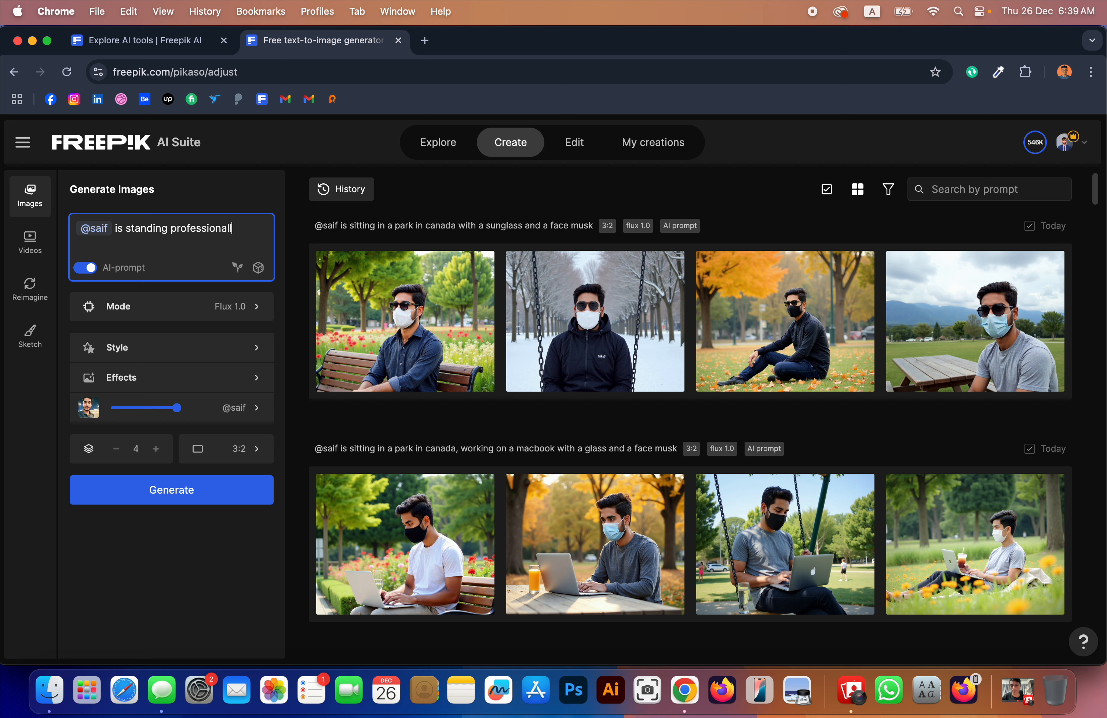
type("y, wearing")
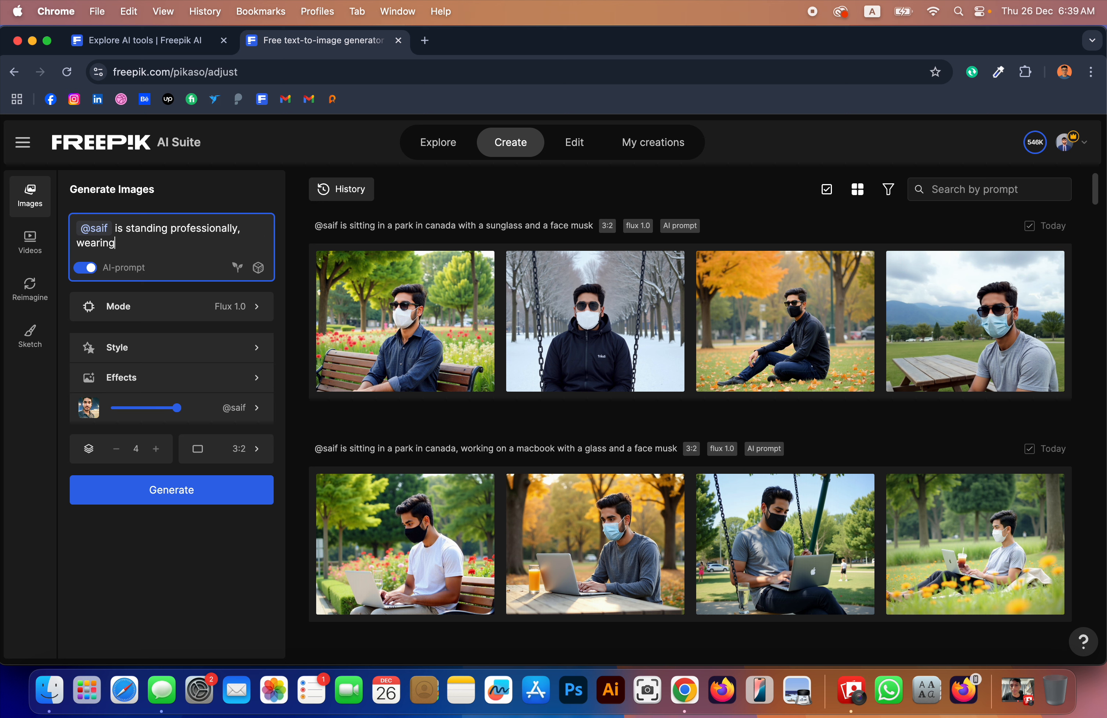